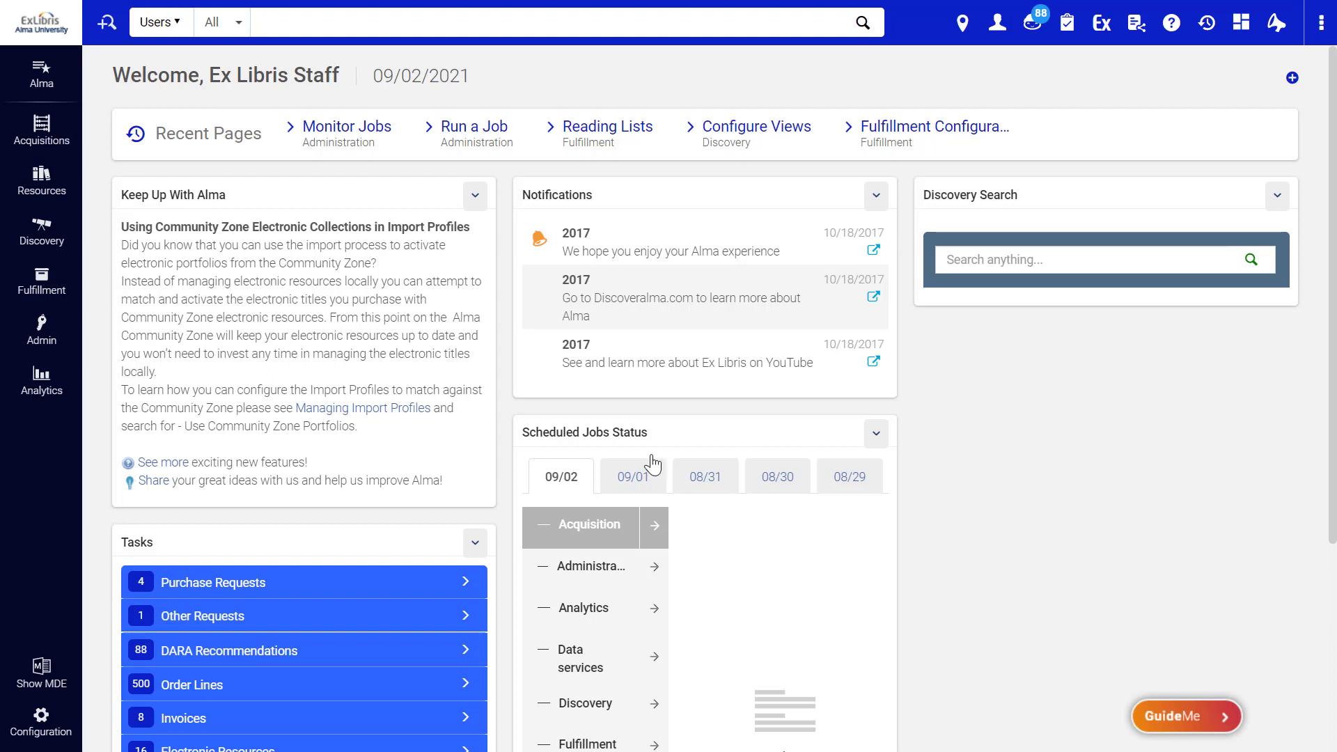
Search Users for 'alison' from the persistent search box
{"action": "left_click", "coordinate": [371, 24]}
{"action": "type", "text": "alison"}
{"action": "key", "text": "Return"}
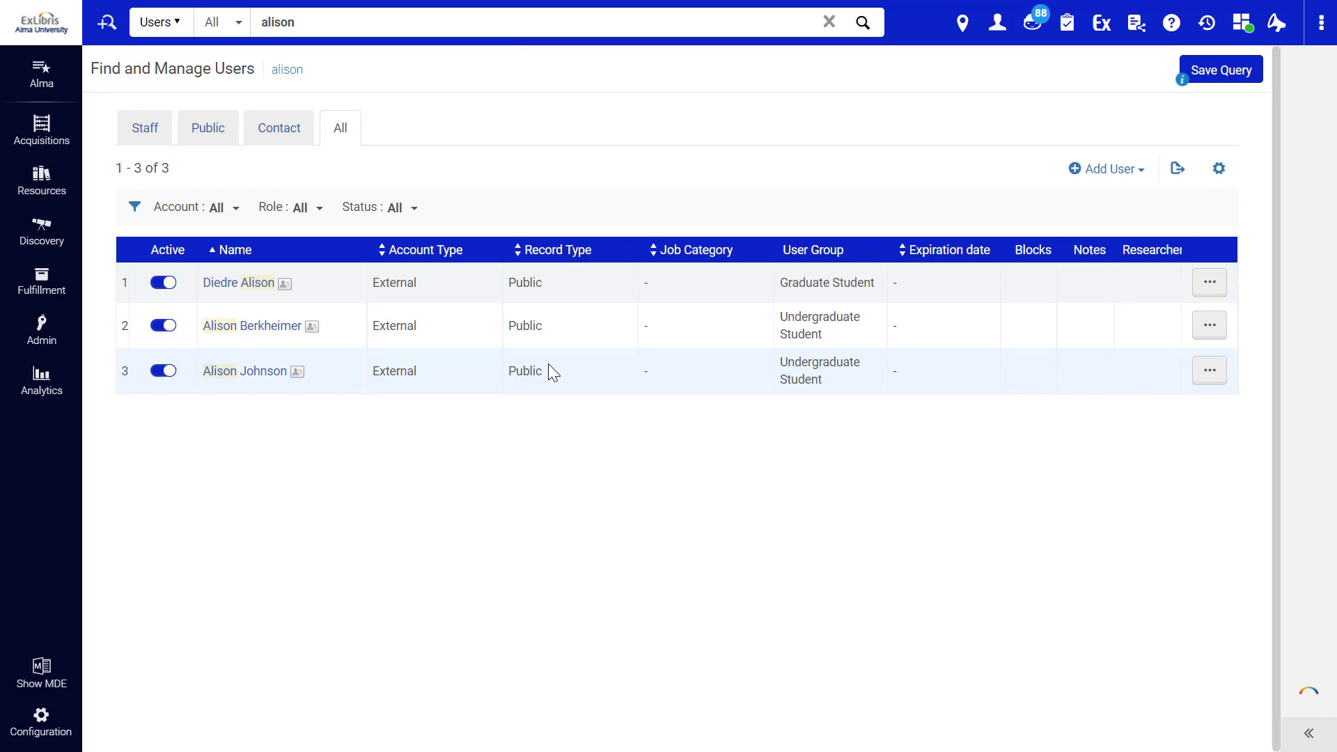
Open the third matching user's record and show its Contact Information
{"action": "left_click", "coordinate": [232, 371]}
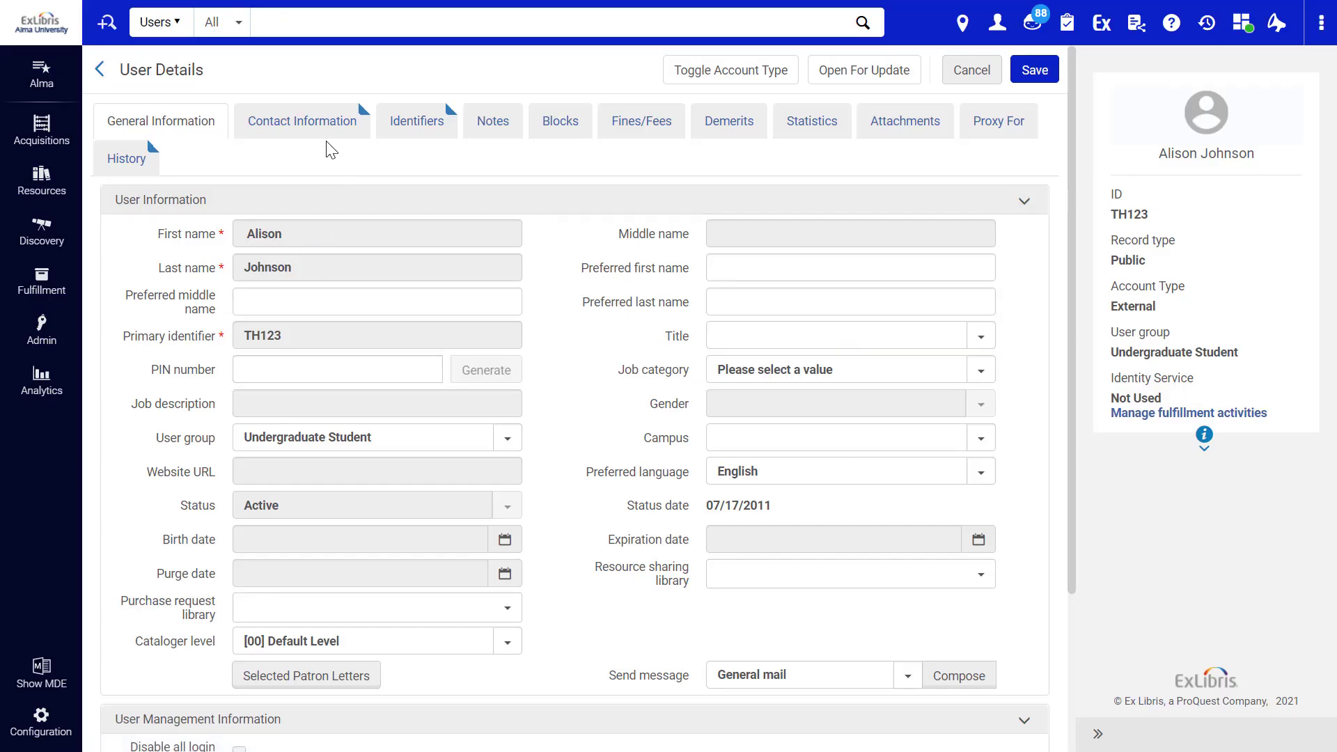
{"action": "left_click", "coordinate": [321, 127]}
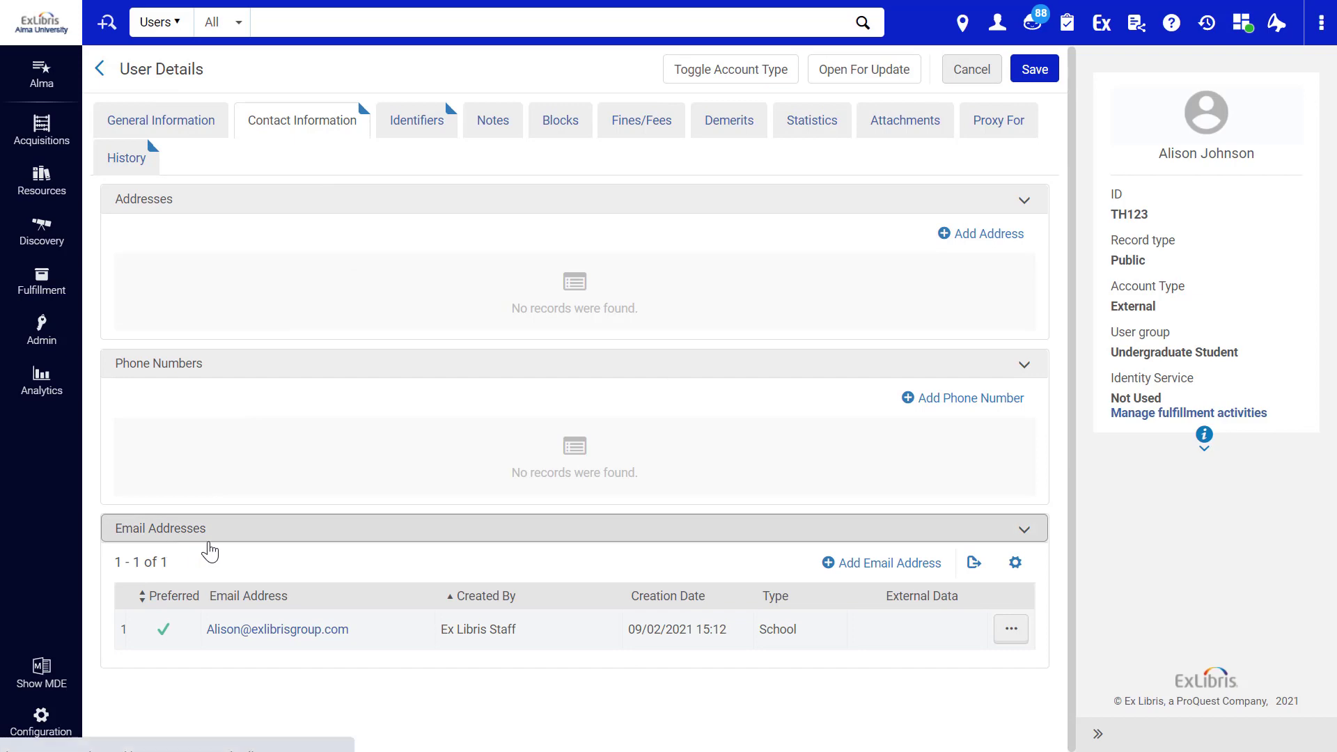
Start a new email address of type CC address, with the address and a mom description
{"action": "left_click", "coordinate": [877, 563]}
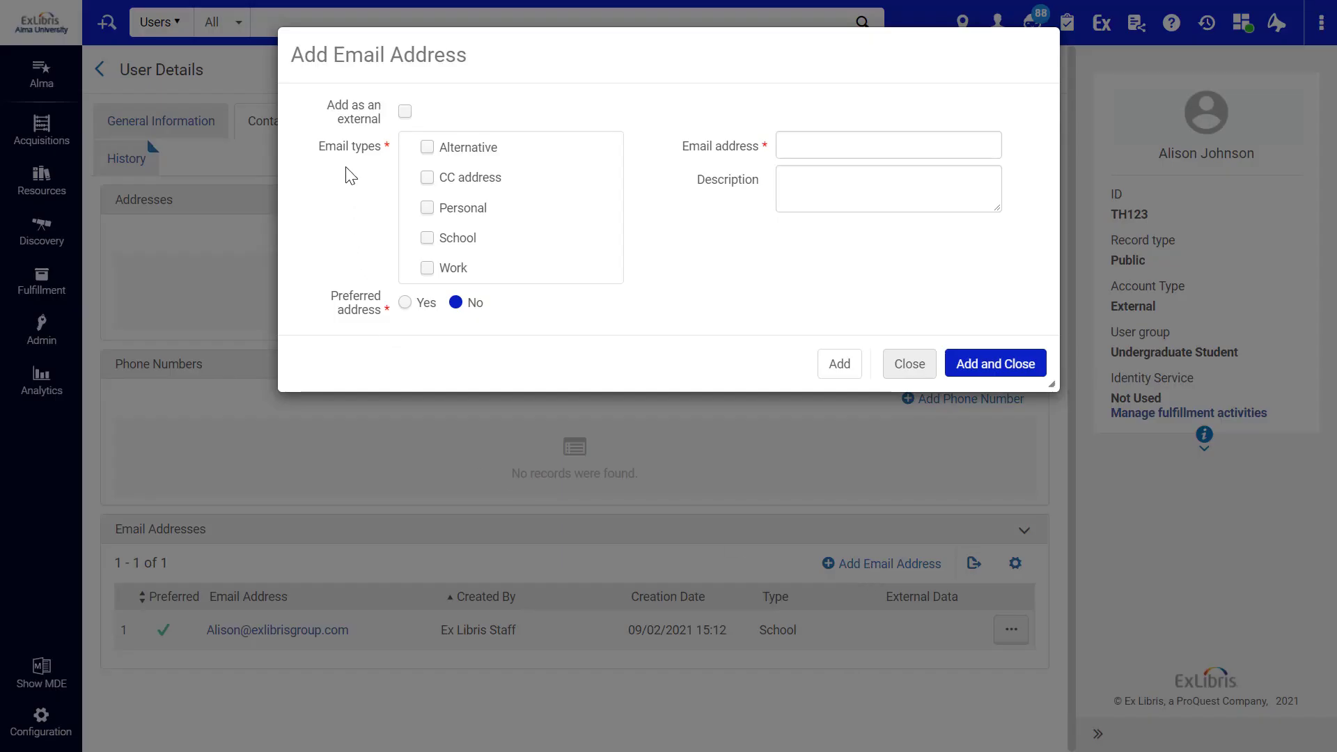
{"action": "left_click", "coordinate": [427, 178]}
{"action": "left_click", "coordinate": [795, 146]}
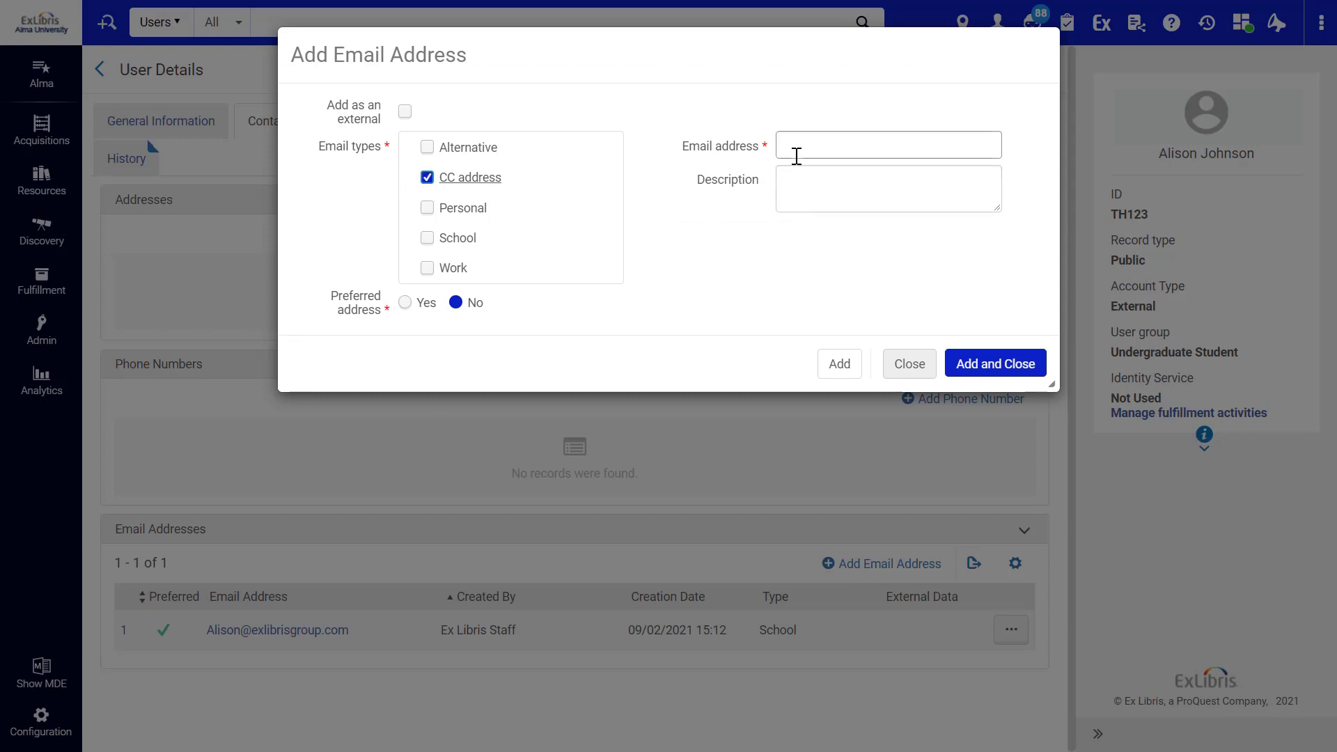
{"action": "left_click", "coordinate": [815, 186]}
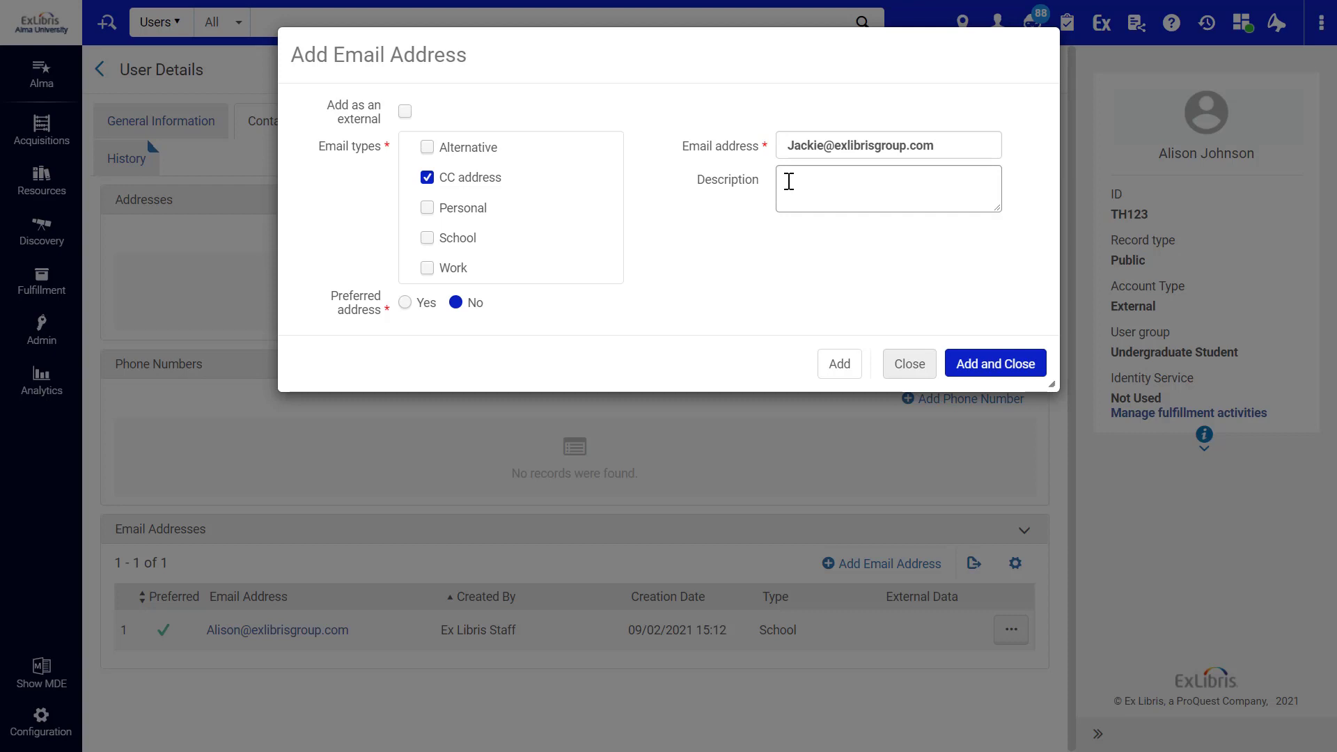
{"action": "type", "text": "Alison's mom"}
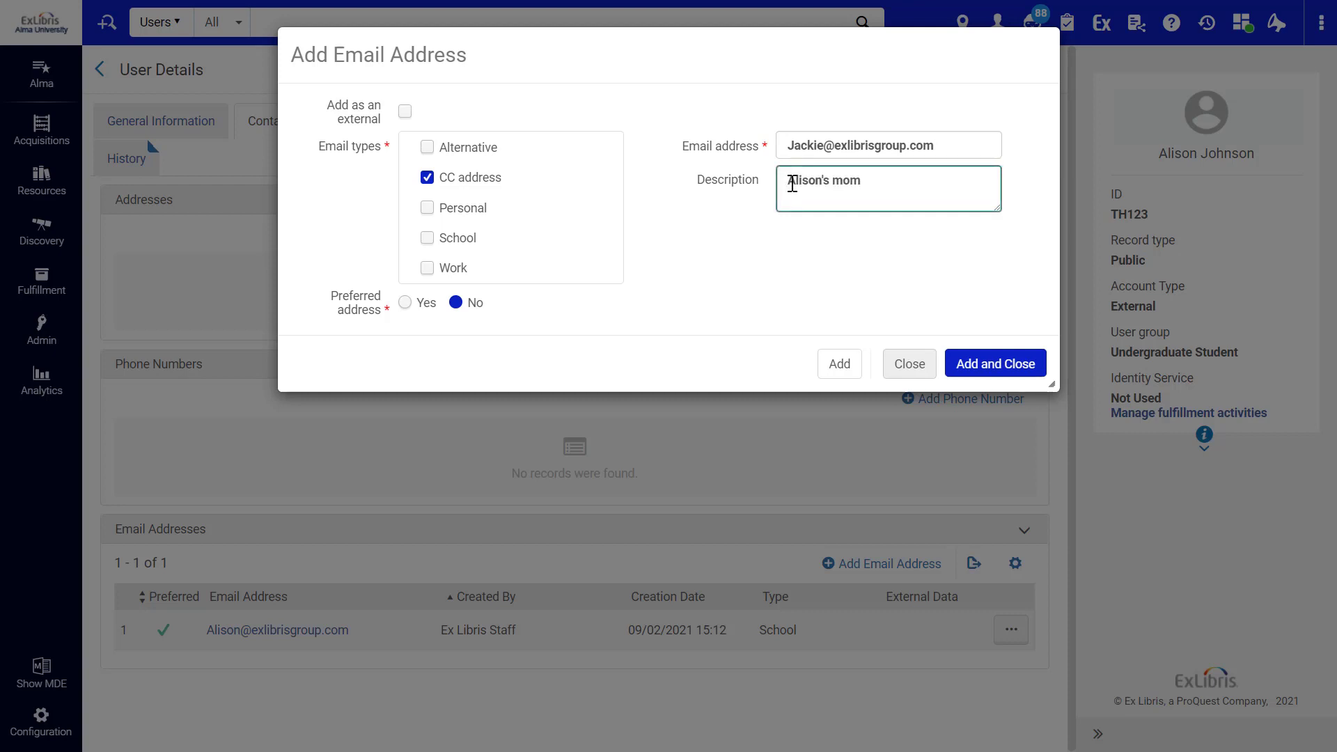
{"action": "left_click", "coordinate": [839, 363]}
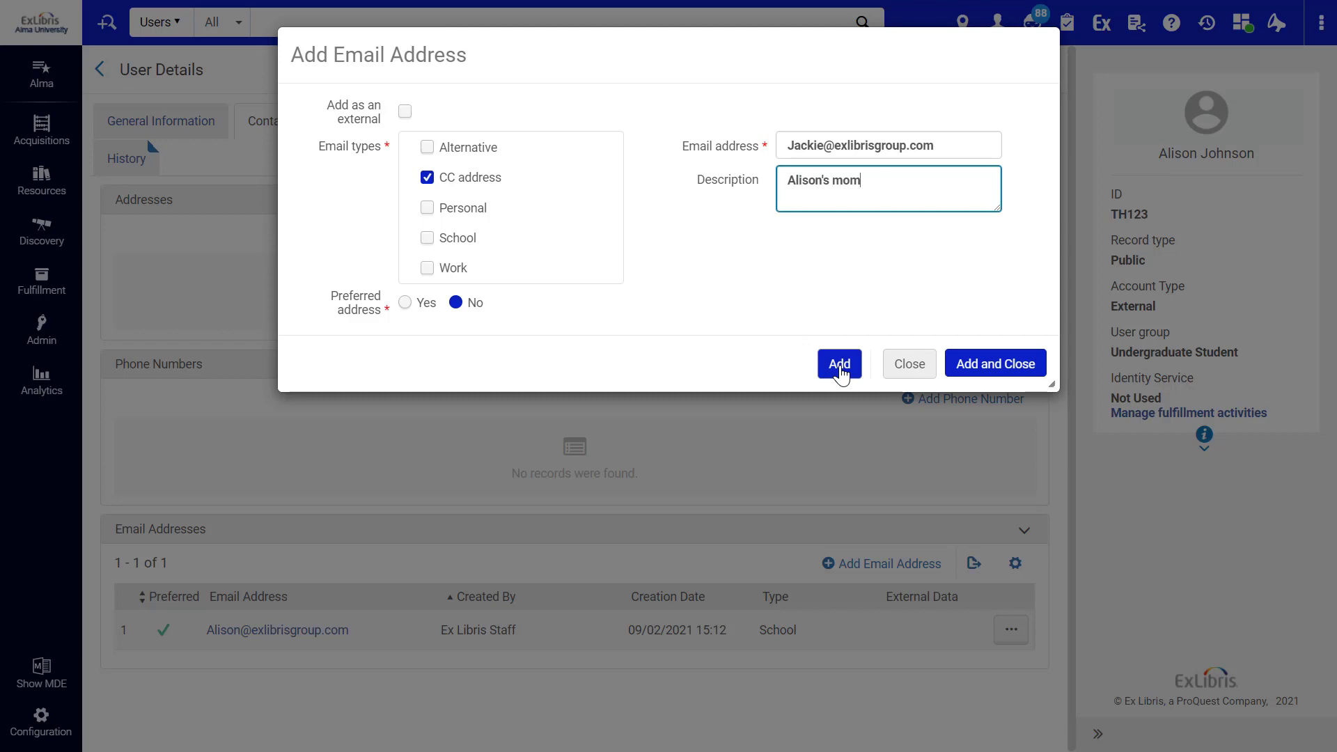
Add the CC email to the user's email list with Add and Close
{"action": "left_click", "coordinate": [996, 364]}
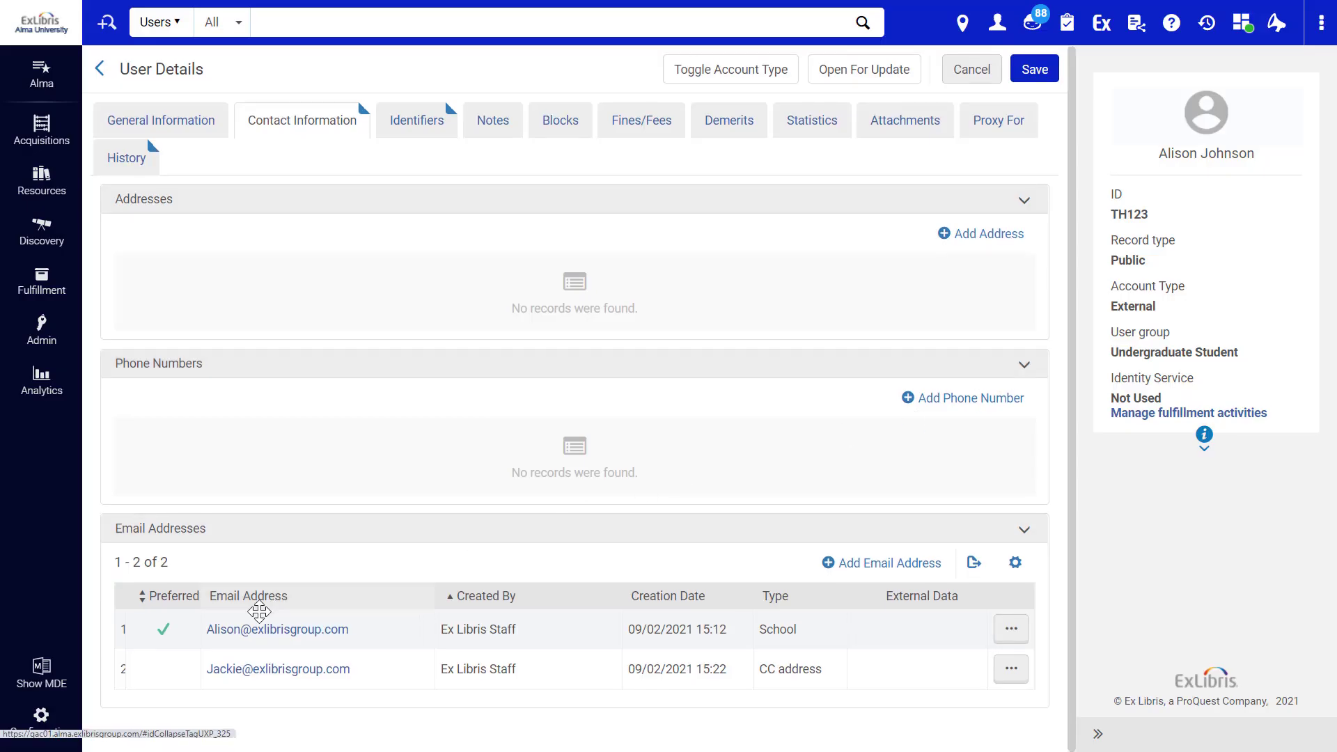